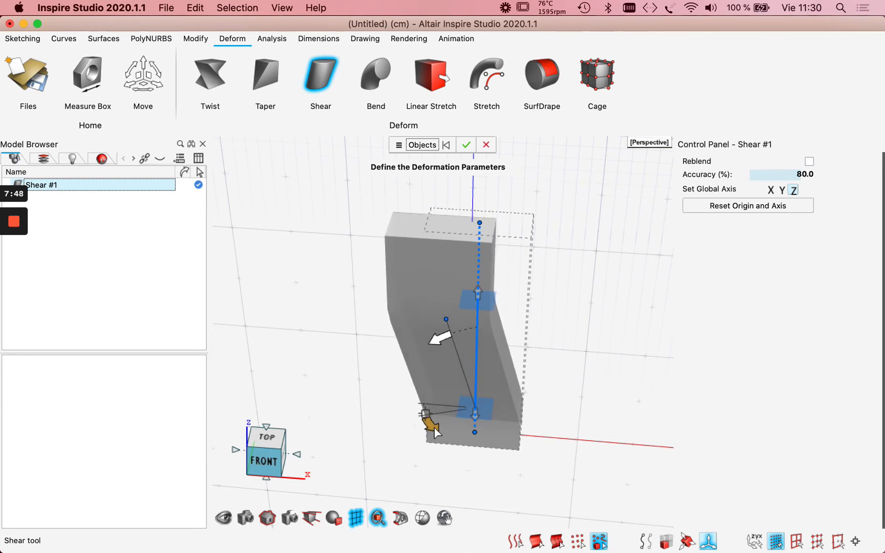
Set the shear angle of the block to 30 degrees
{"action": "mouse_move", "coordinate": [441, 342]}
{"action": "left_mouse_down"}
{"action": "mouse_move", "coordinate": [400, 352]}
{"action": "mouse_move", "coordinate": [431, 348]}
{"action": "left_mouse_up"}
{"action": "left_click", "coordinate": [532, 348]}
{"action": "key", "text": "BackSpace"}
{"action": "key", "text": "BackSpace"}
{"action": "key", "text": "BackSpace"}
{"action": "key", "text": "BackSpace"}
{"action": "key", "text": "BackSpace"}
{"action": "key", "text": "BackSpace"}
{"action": "key", "text": "BackSpace"}
{"action": "key", "text": "BackSpace"}
{"action": "key", "text": "BackSpace"}
{"action": "key", "text": "BackSpace"}
{"action": "type", "text": "30"}
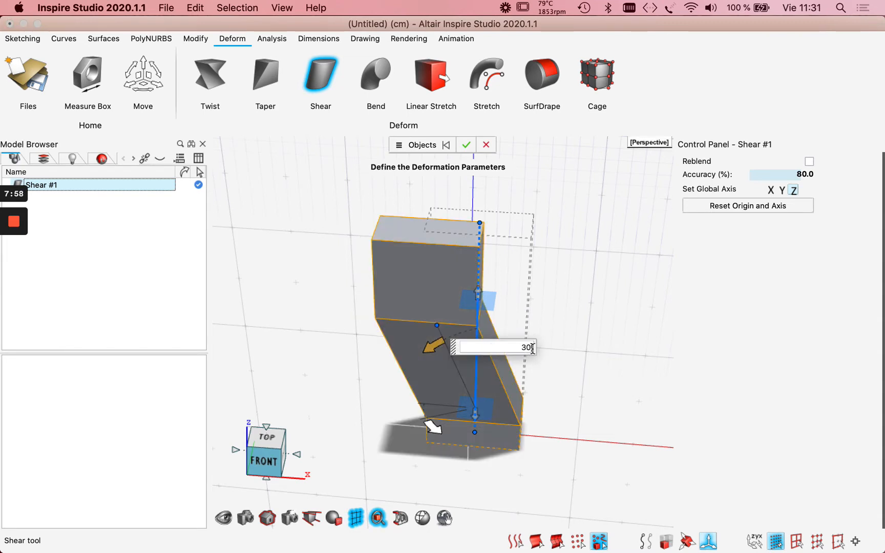
{"action": "key", "text": "Return"}
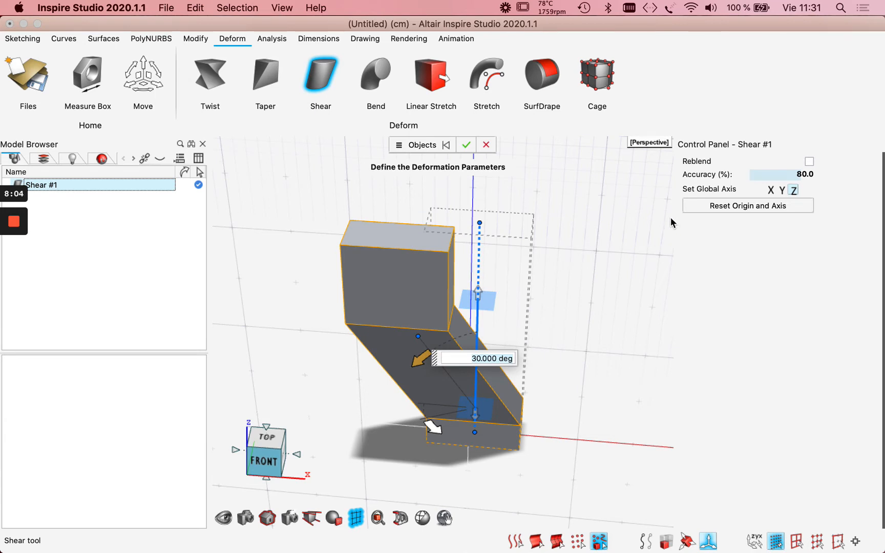
Try the shear along the global Y and X axes, and return the axis to Z
{"action": "left_click", "coordinate": [782, 191]}
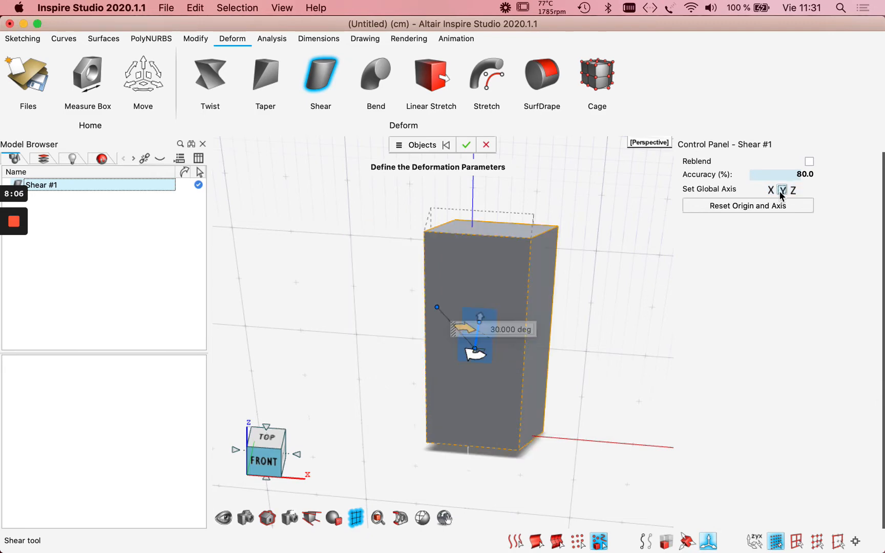
{"action": "middle_click_drag", "start_coordinate": [622, 309], "coordinate": [611, 310]}
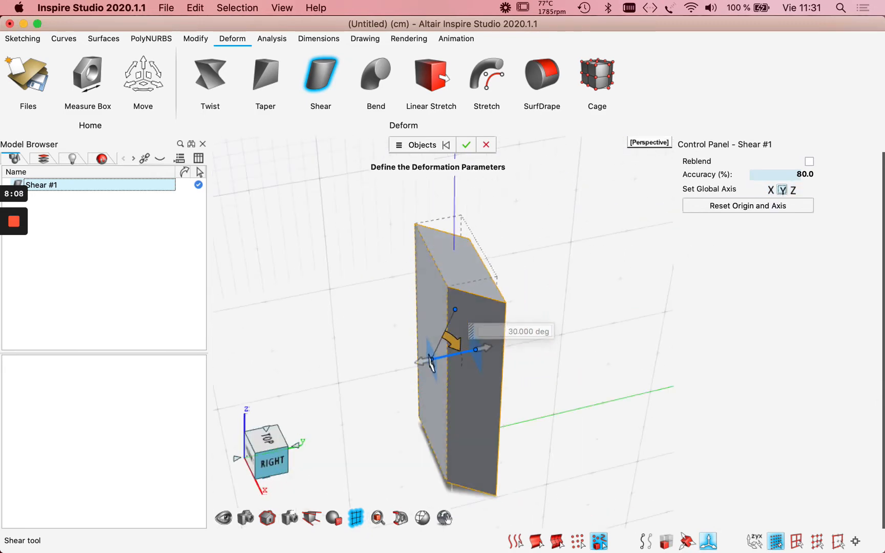
{"action": "left_click", "coordinate": [771, 190]}
{"action": "left_click", "coordinate": [793, 191]}
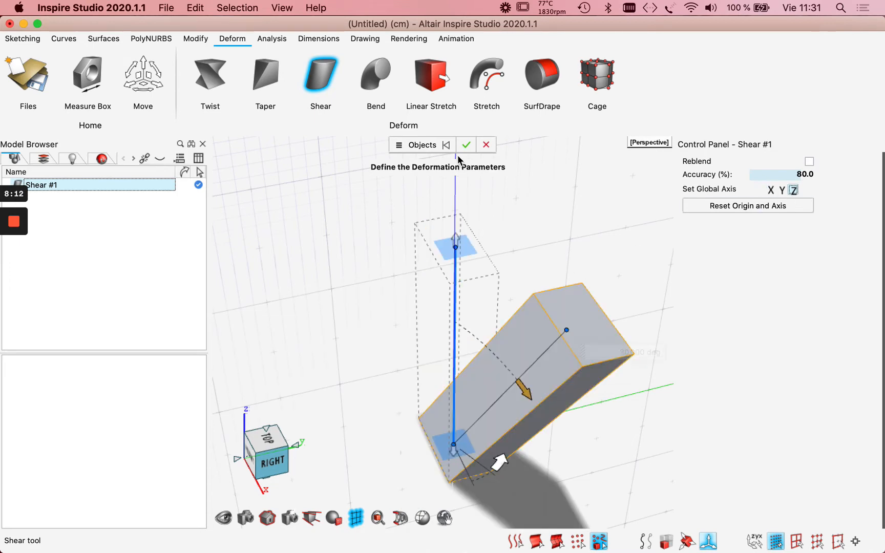
Reduce the shear angle to 20 degrees and complete the Shear
{"action": "middle_click_drag", "start_coordinate": [576, 257], "coordinate": [538, 321]}
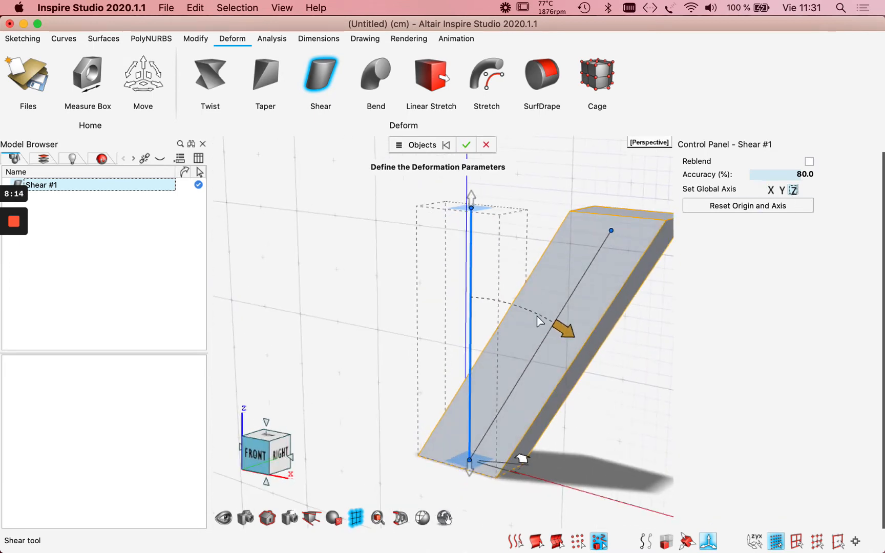
{"action": "scroll", "coordinate": [539, 321], "scroll_direction": "down", "scroll_amount": 2}
{"action": "left_click_drag", "start_coordinate": [559, 331], "coordinate": [531, 319]}
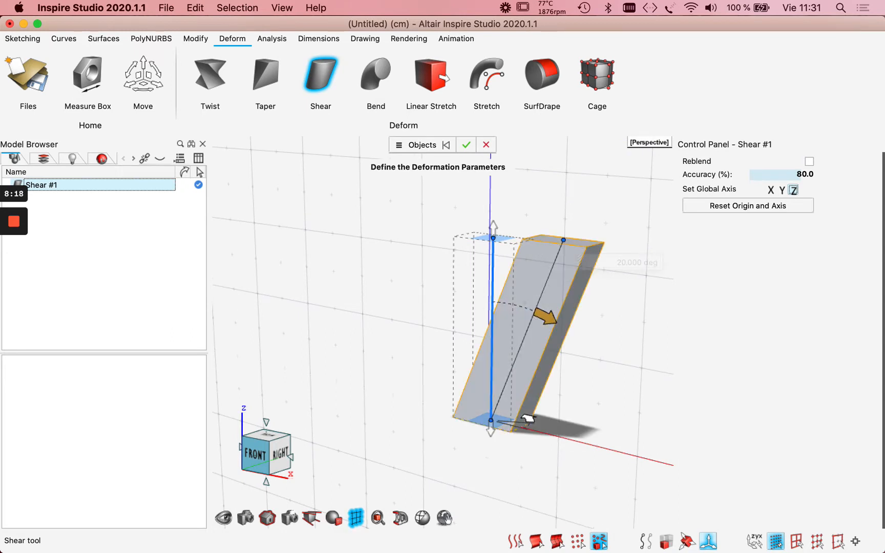
{"action": "middle_click_drag", "start_coordinate": [484, 298], "coordinate": [520, 293]}
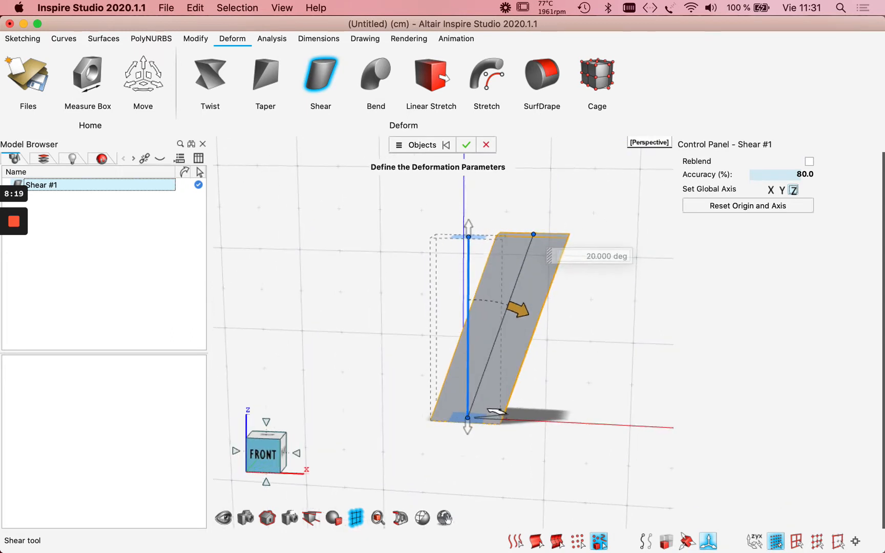
{"action": "left_click", "coordinate": [464, 148]}
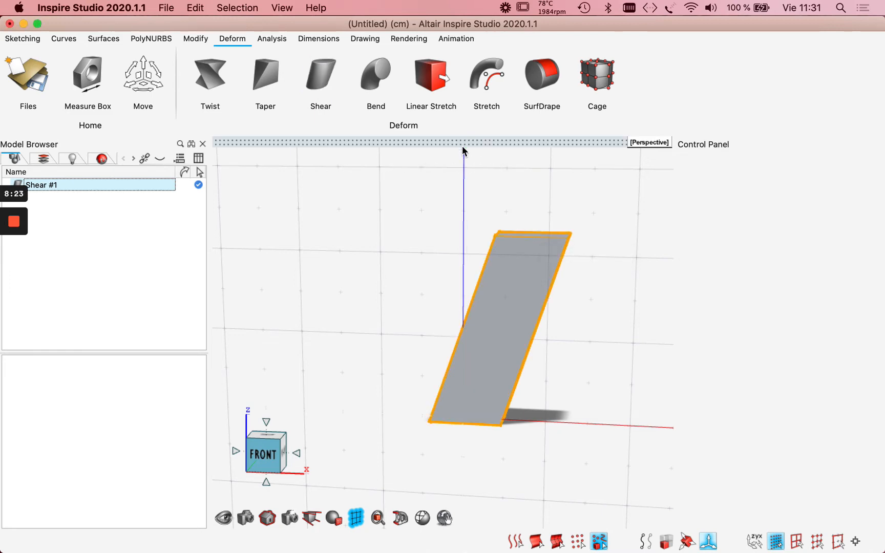
Step the sheared block back to its original cube and deselect it
{"action": "right_click", "coordinate": [51, 188]}
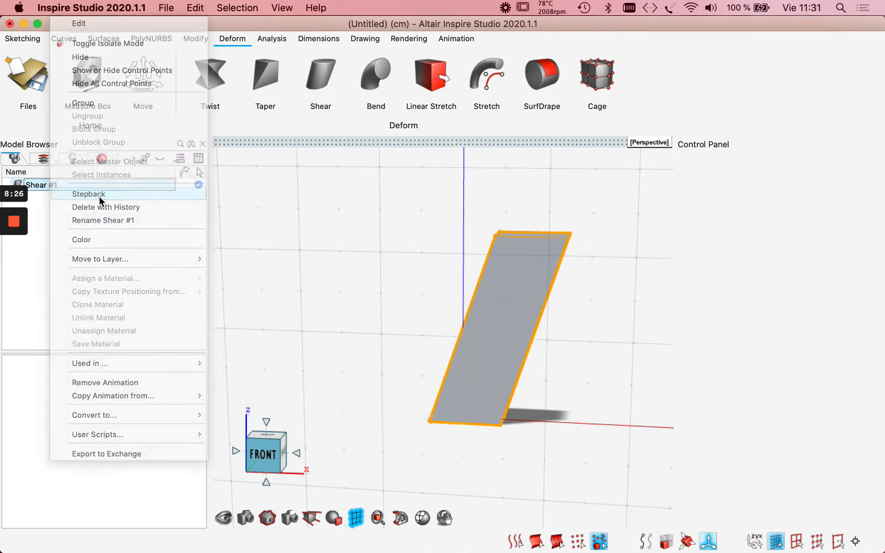
{"action": "left_click", "coordinate": [100, 200]}
{"action": "left_click", "coordinate": [482, 367]}
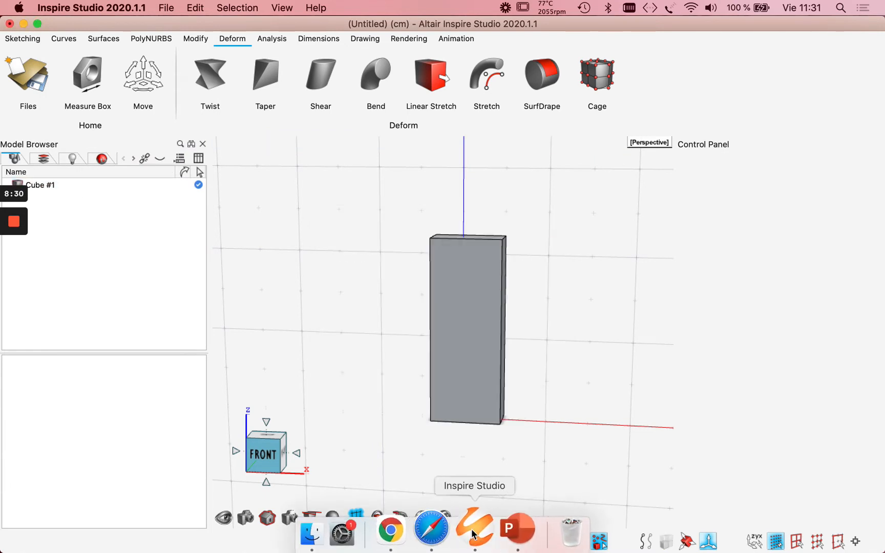
Switch to PowerPoint, view slide 49 about the Bend tool as a full-screen presentation, and end the show
{"action": "left_click", "coordinate": [517, 530]}
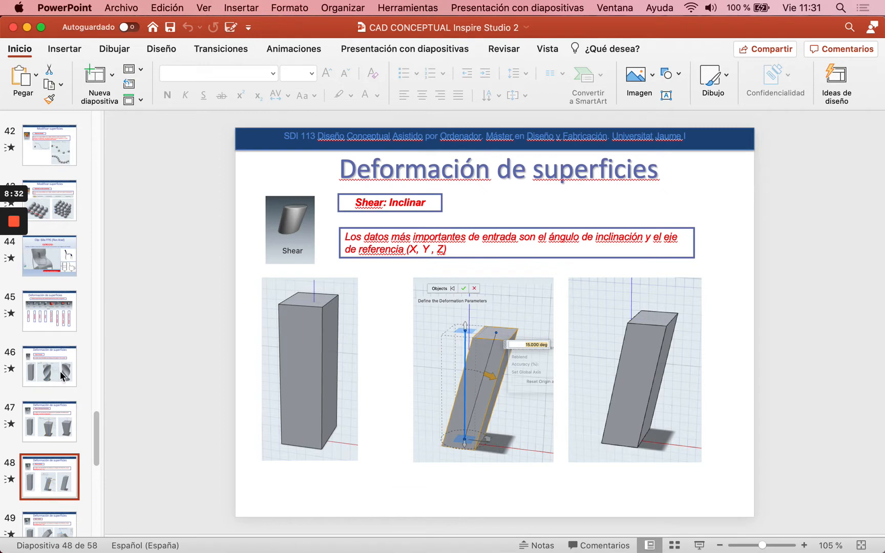
{"action": "scroll", "coordinate": [56, 389], "scroll_direction": "down", "scroll_amount": 3}
{"action": "left_click", "coordinate": [46, 457]}
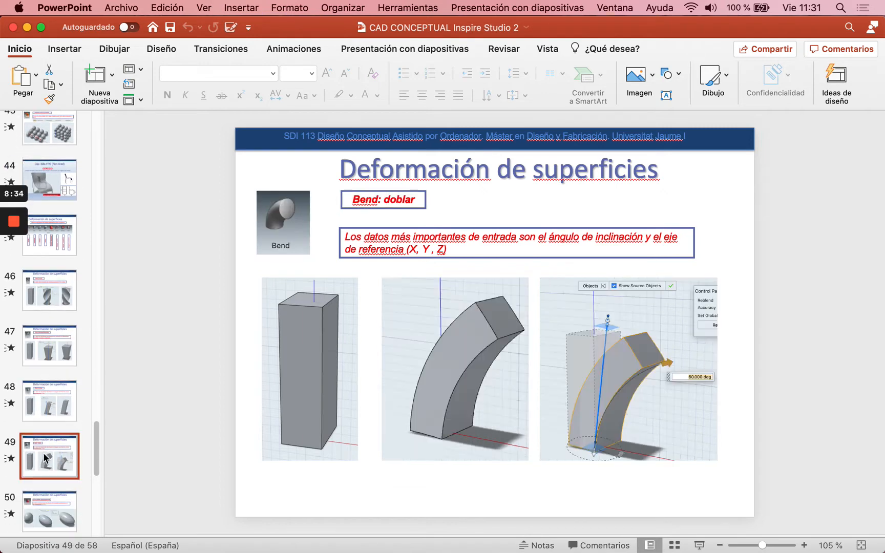
{"action": "left_click", "coordinate": [701, 546]}
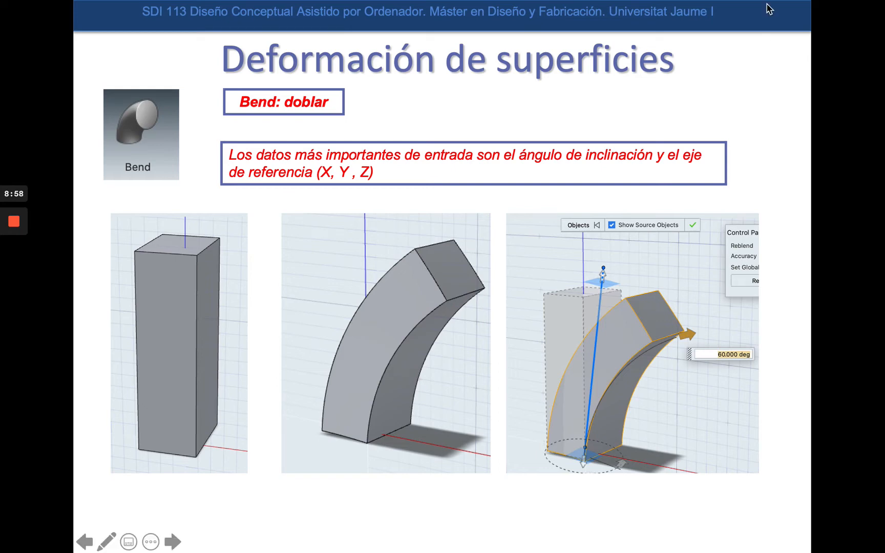
{"action": "key", "text": "Escape"}
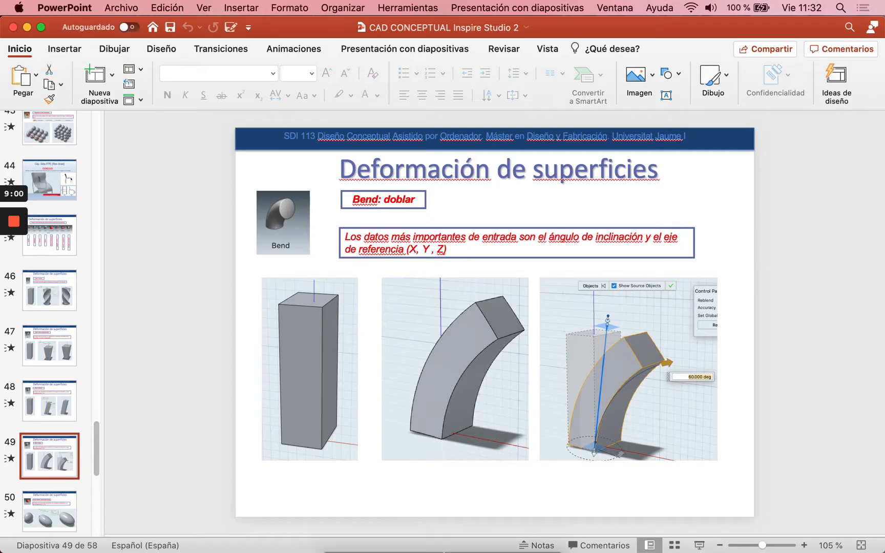
Switch to Inspire Studio, apply Bend to the cube, and shorten the bend range at both ends
{"action": "mouse_move", "coordinate": [464, 522]}
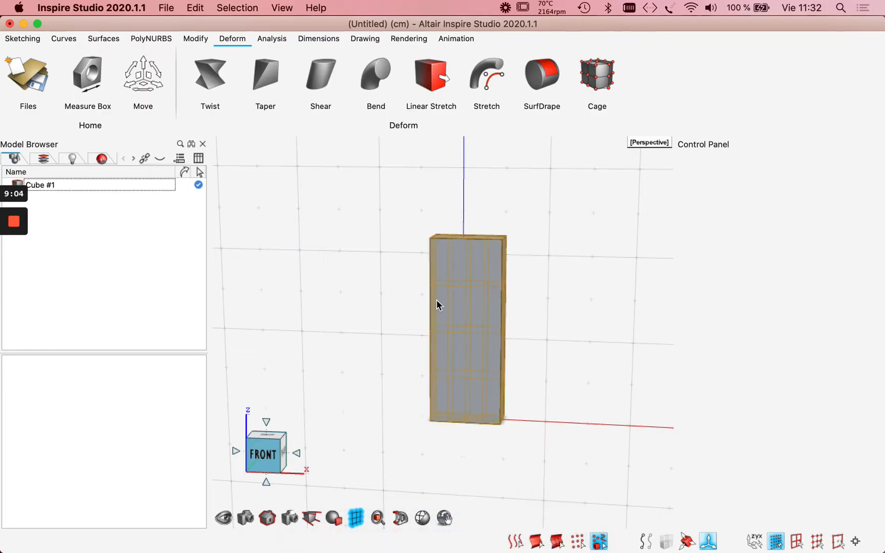
{"action": "left_click", "coordinate": [438, 305]}
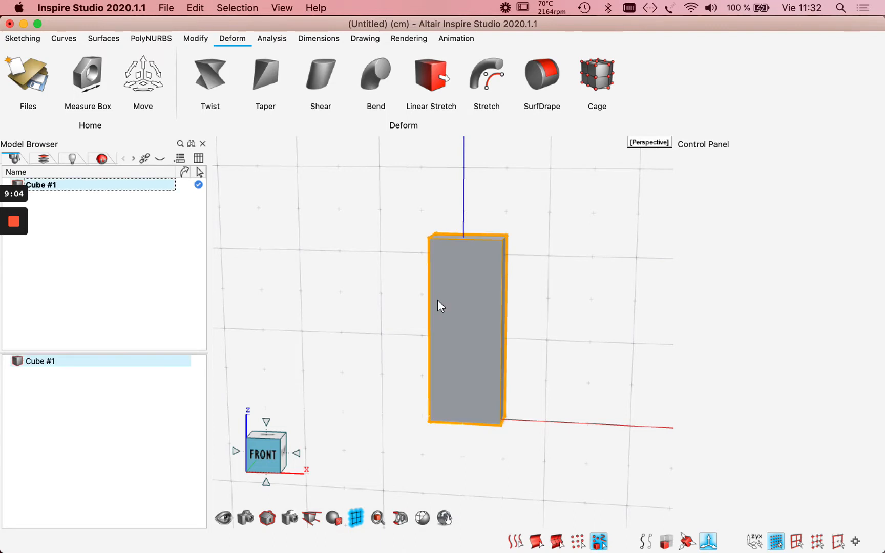
{"action": "left_click", "coordinate": [375, 82]}
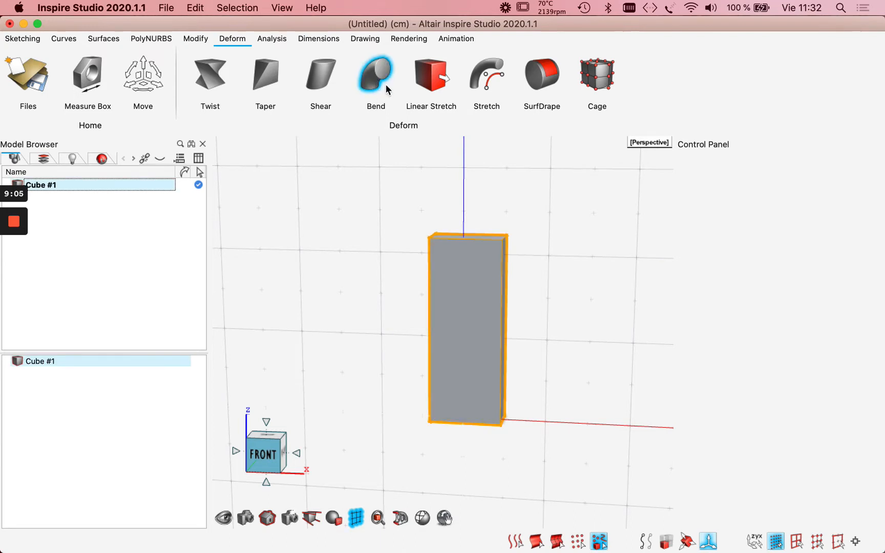
{"action": "left_click", "coordinate": [473, 280]}
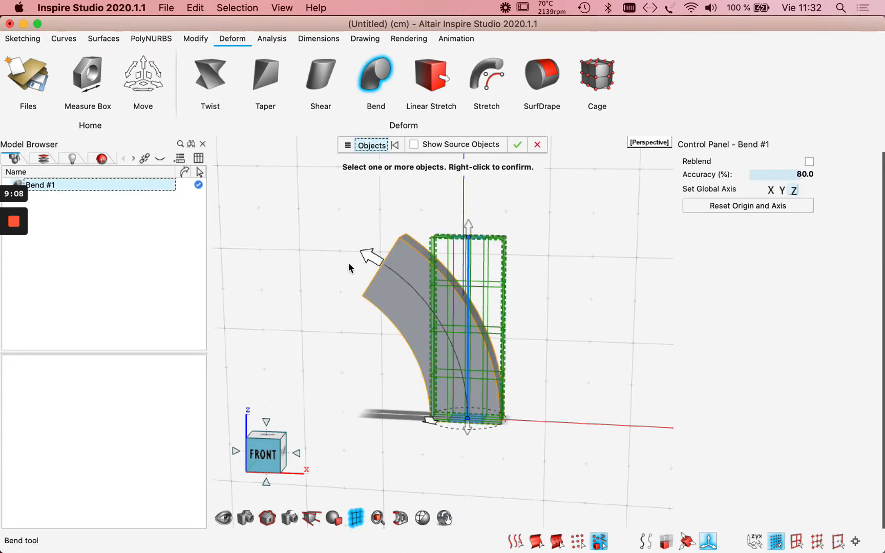
{"action": "right_click", "coordinate": [365, 255]}
{"action": "left_click_drag", "start_coordinate": [361, 254], "coordinate": [409, 344]}
{"action": "left_click_drag", "start_coordinate": [467, 432], "coordinate": [467, 397]}
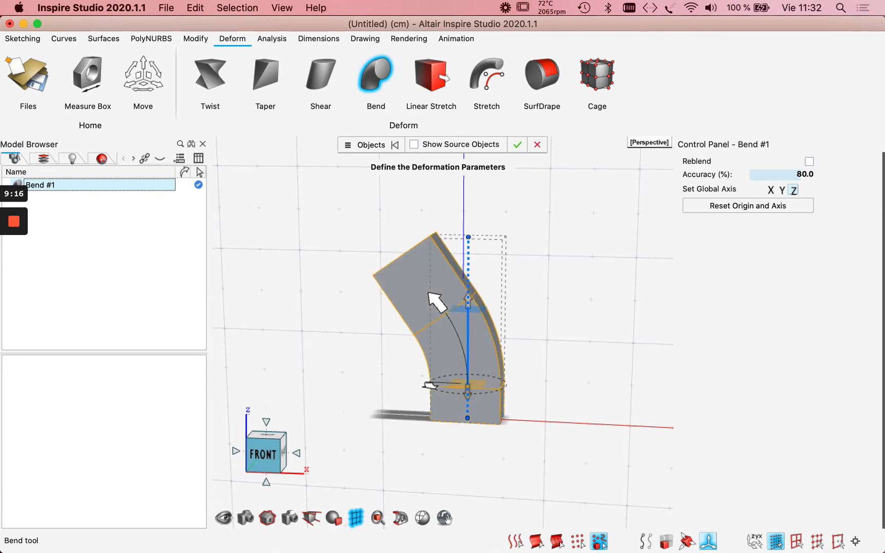
Rotate the bend direction to 15 degrees and adjust the bend angle to 45 degrees
{"action": "middle_click_drag", "start_coordinate": [458, 297], "coordinate": [450, 343]}
{"action": "left_click_drag", "start_coordinate": [434, 352], "coordinate": [427, 340]}
{"action": "mouse_move", "coordinate": [439, 282]}
{"action": "left_mouse_down"}
{"action": "mouse_move", "coordinate": [421, 262]}
{"action": "mouse_move", "coordinate": [362, 240]}
{"action": "mouse_move", "coordinate": [431, 271]}
{"action": "left_mouse_up"}
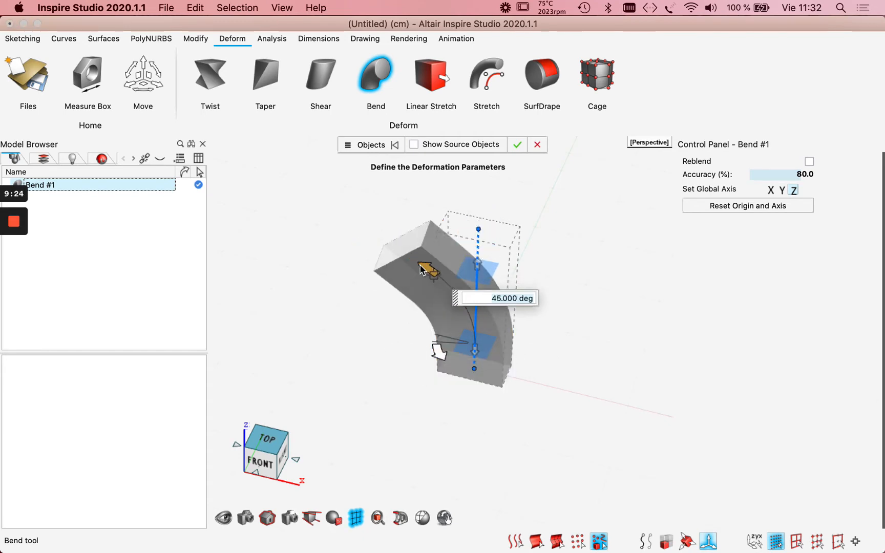
Set the bend direction to 45 degrees and increase the bend angle to 55 degrees
{"action": "left_click", "coordinate": [438, 357]}
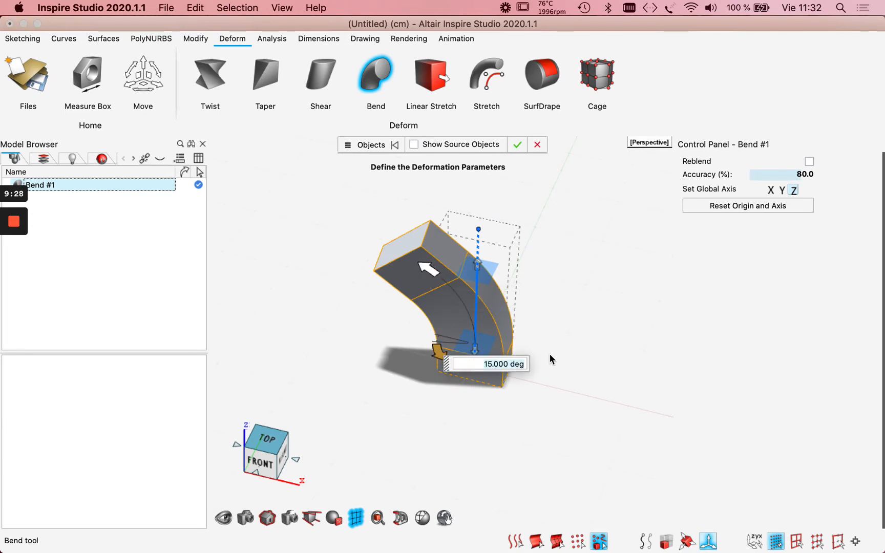
{"action": "type", "text": "45"}
{"action": "key", "text": "Return"}
{"action": "left_click", "coordinate": [432, 286]}
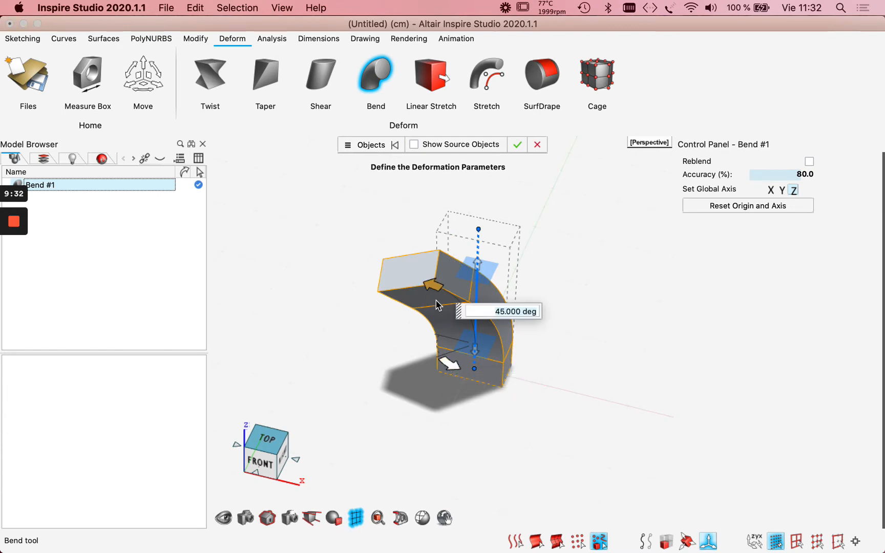
{"action": "left_click_drag", "start_coordinate": [434, 291], "coordinate": [407, 265]}
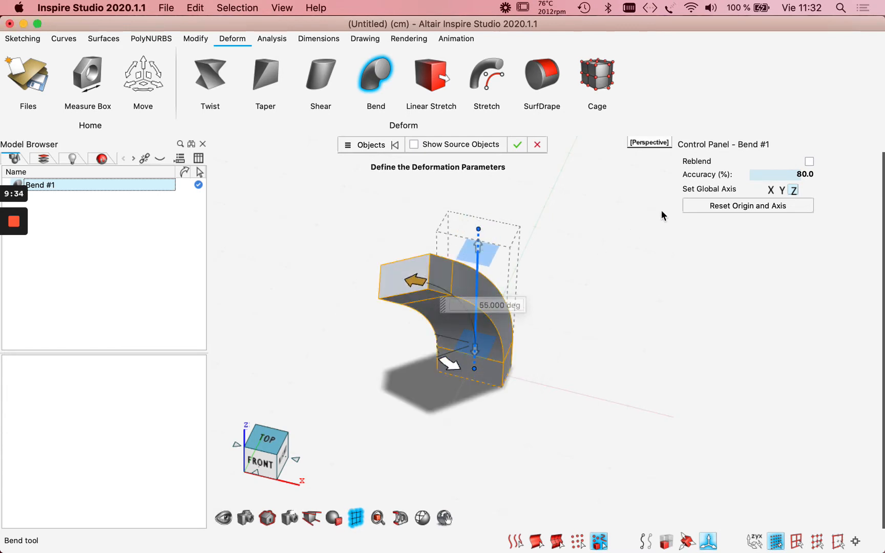
Switch the bend's global axis to X and back to Z, and lower the upper bend limit to about mid-height
{"action": "left_click", "coordinate": [770, 190]}
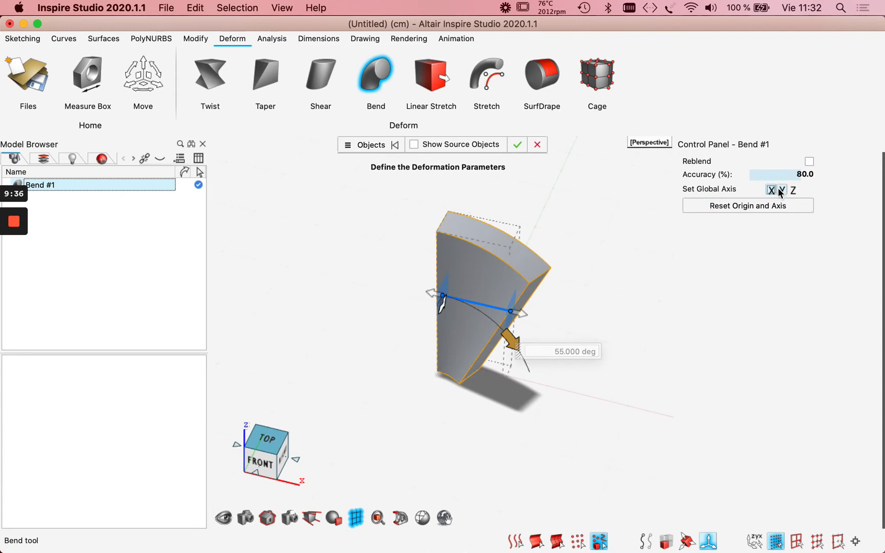
{"action": "left_click", "coordinate": [791, 191]}
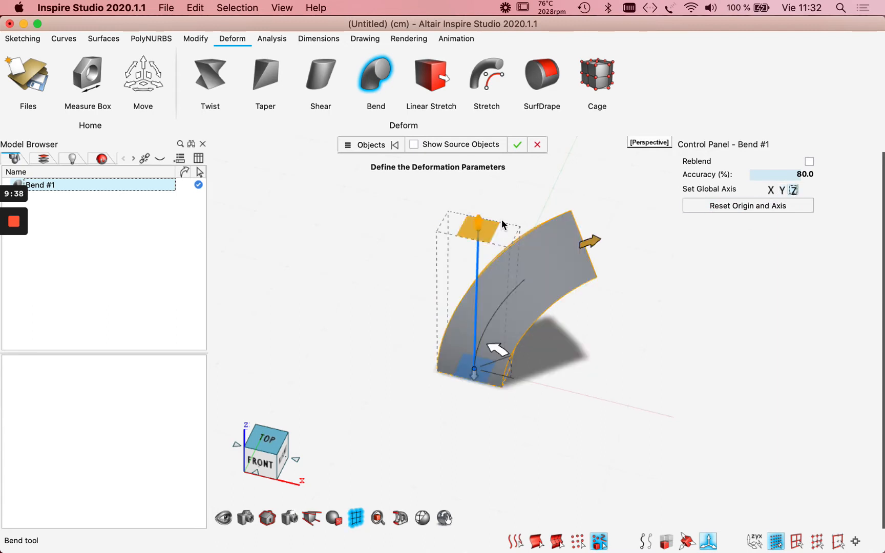
{"action": "left_click_drag", "start_coordinate": [473, 226], "coordinate": [464, 282]}
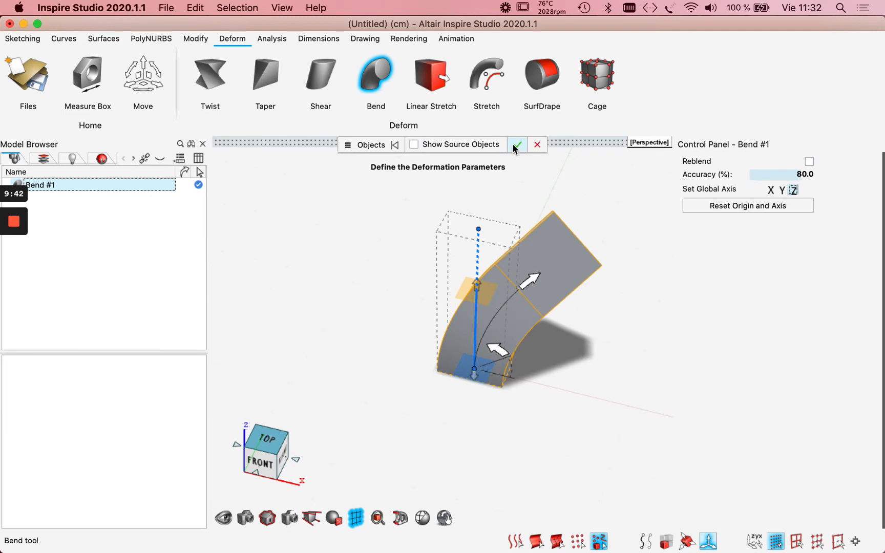
Show the source object briefly, hide it again, complete the Bend and deselect the bent block
{"action": "left_click", "coordinate": [414, 146]}
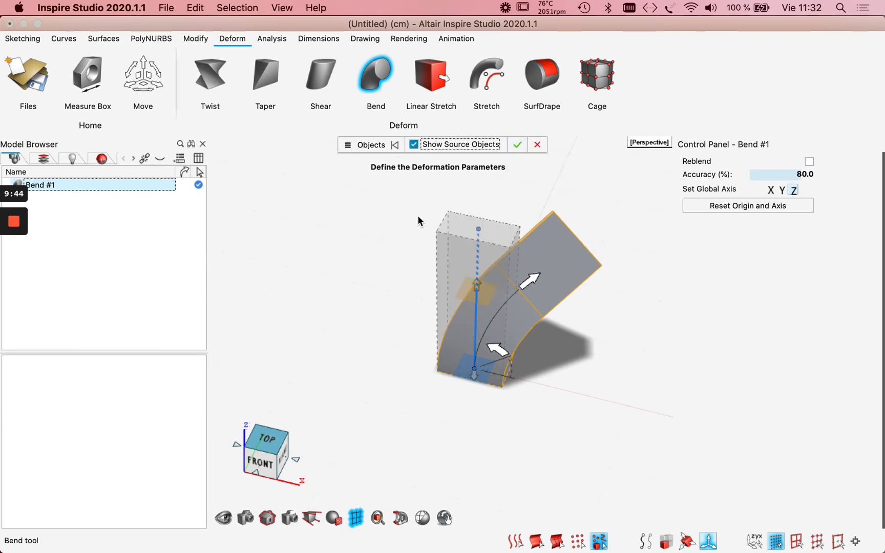
{"action": "left_click", "coordinate": [413, 145]}
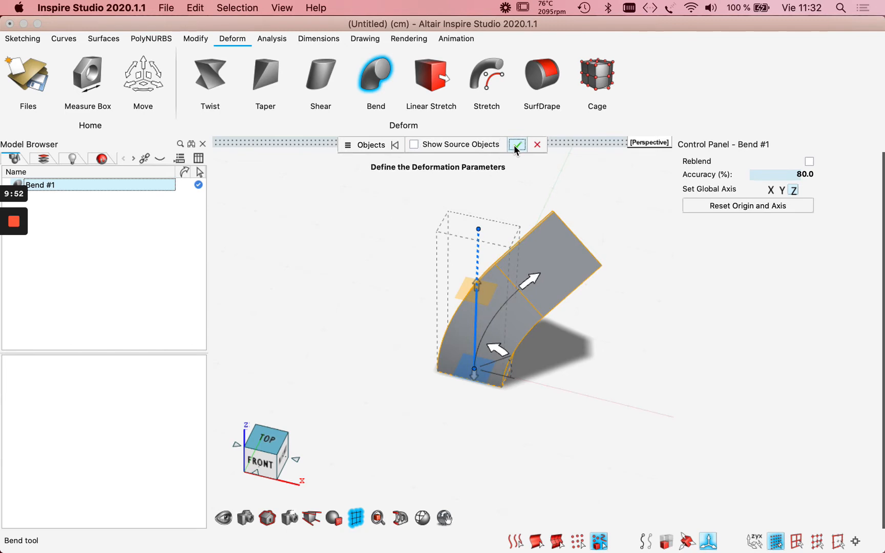
{"action": "left_click", "coordinate": [516, 145]}
{"action": "mouse_move", "coordinate": [489, 534]}
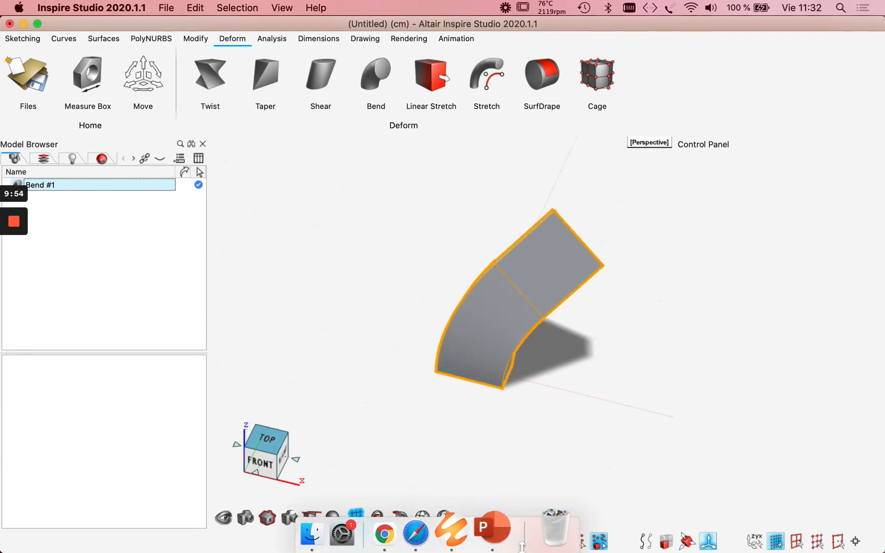
{"action": "left_click", "coordinate": [523, 400]}
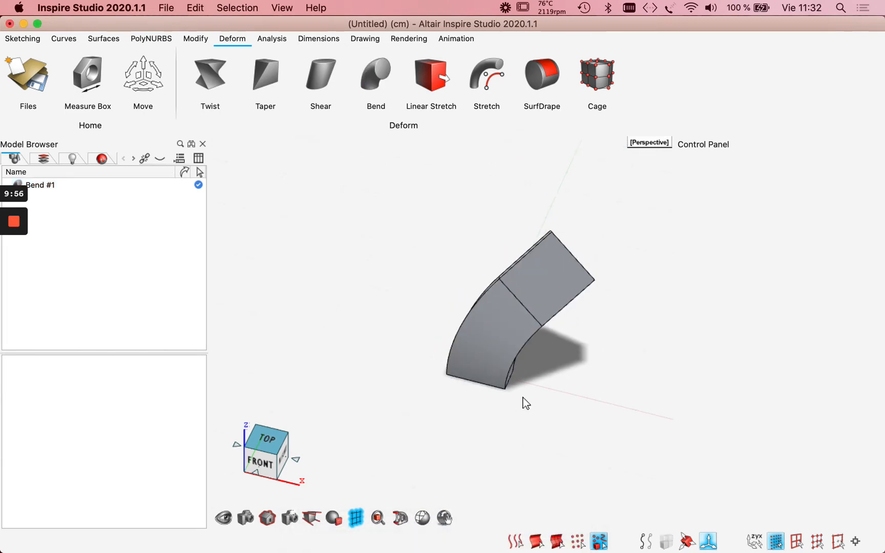
Switch to PowerPoint and open slide 50 about the Linear Stretch tool
{"action": "mouse_move", "coordinate": [481, 550]}
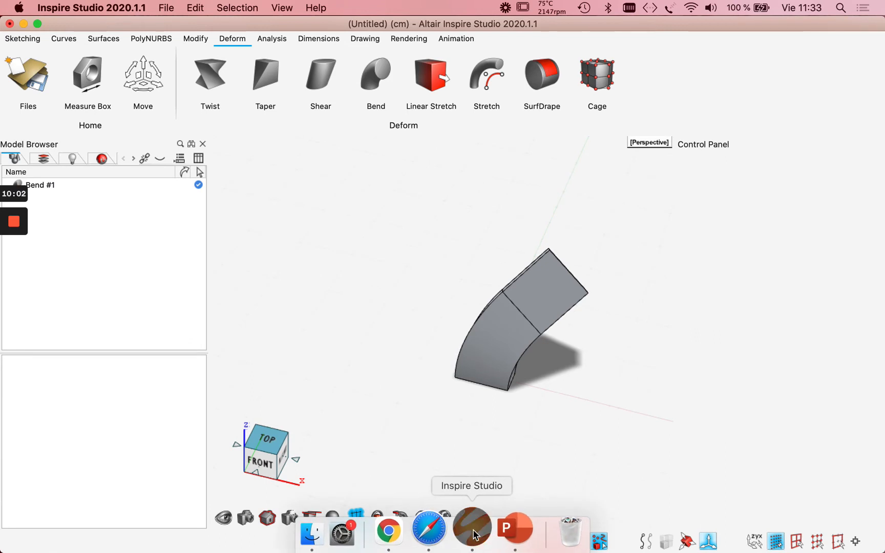
{"action": "left_click", "coordinate": [515, 530]}
{"action": "scroll", "coordinate": [33, 445], "scroll_direction": "down", "scroll_amount": 3}
{"action": "left_click", "coordinate": [42, 462]}
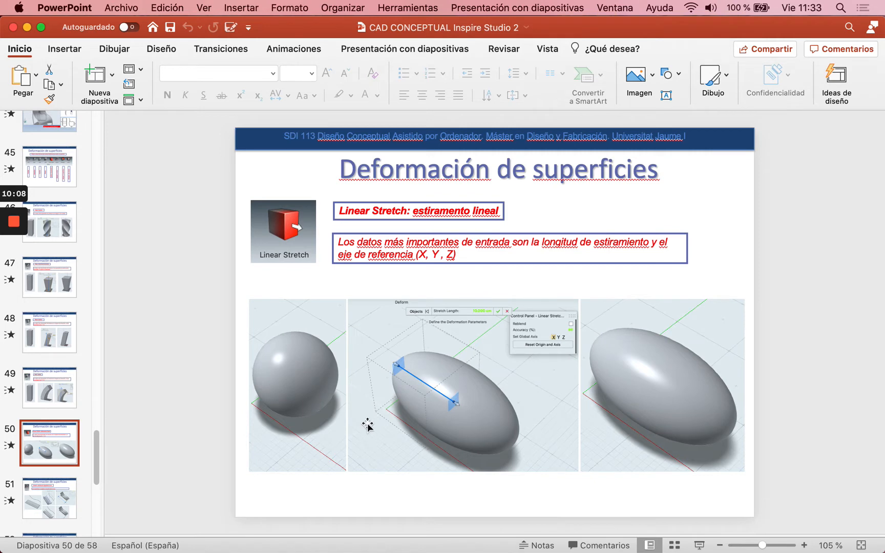
{"action": "scroll", "coordinate": [518, 317], "scroll_direction": "down", "scroll_amount": 2}
{"action": "scroll", "coordinate": [498, 292], "scroll_direction": "up", "scroll_amount": 1}
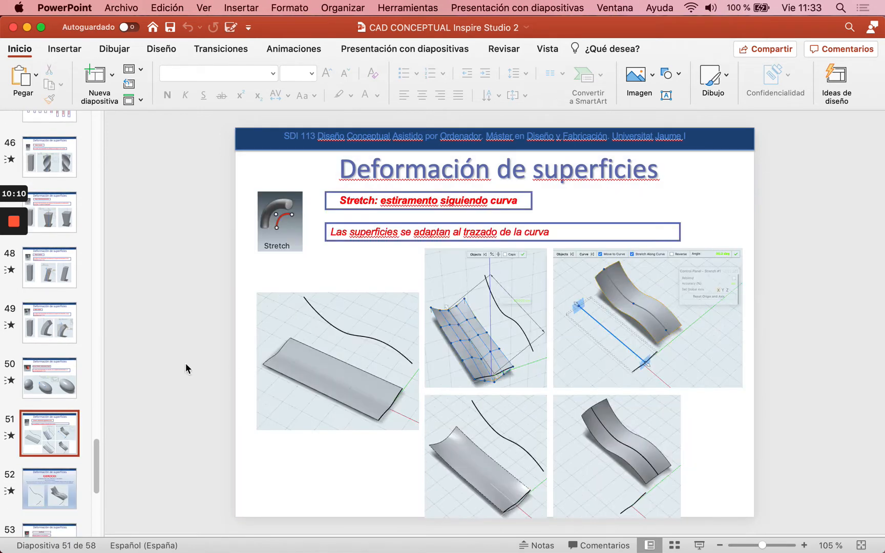
{"action": "left_click", "coordinate": [50, 379]}
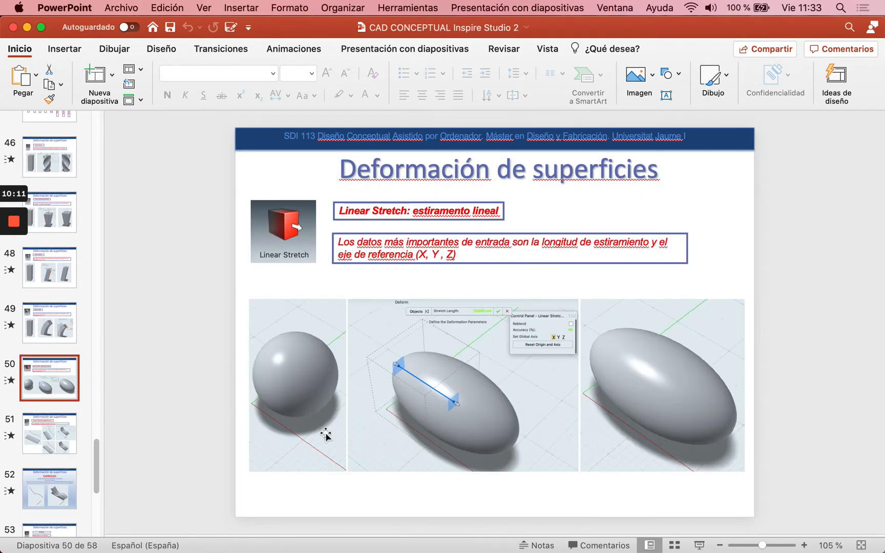
Show the Linear Stretch slide full screen, end the slide show and switch to Inspire Studio
{"action": "left_click", "coordinate": [699, 545]}
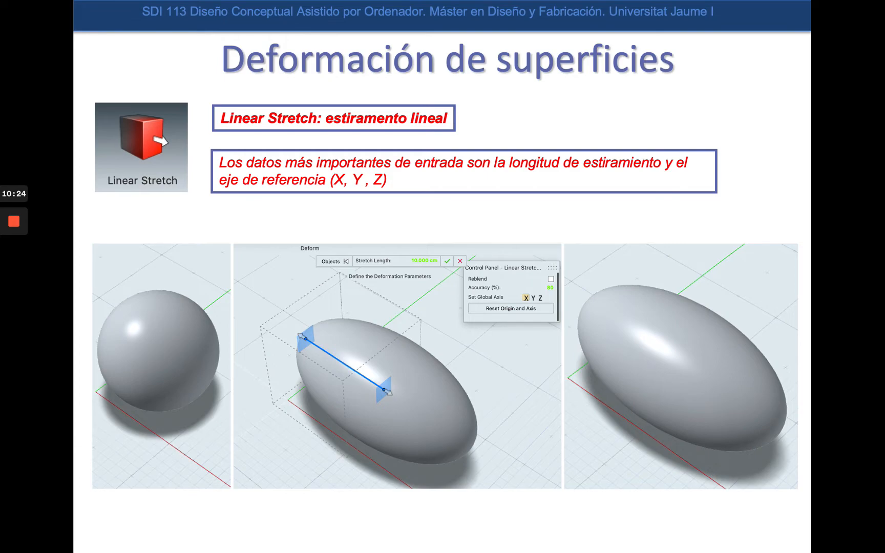
{"action": "key", "text": "Escape"}
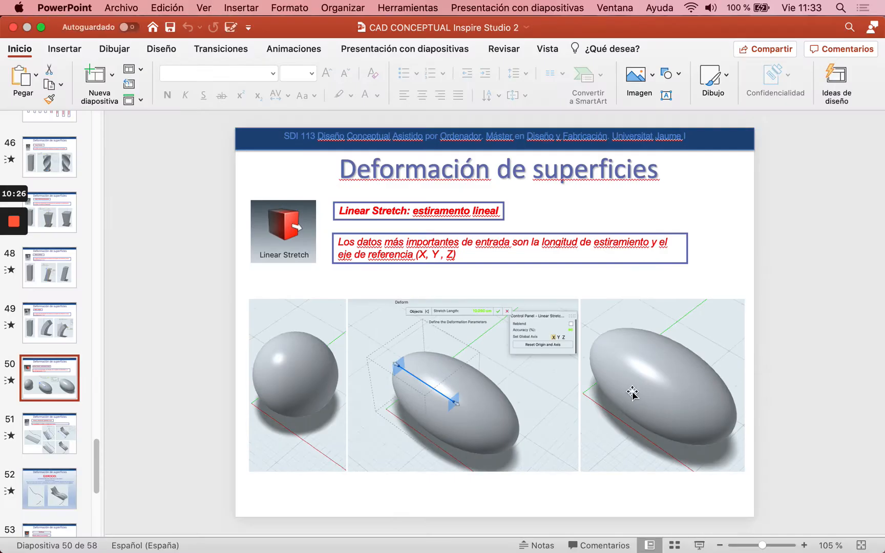
{"action": "mouse_move", "coordinate": [418, 527]}
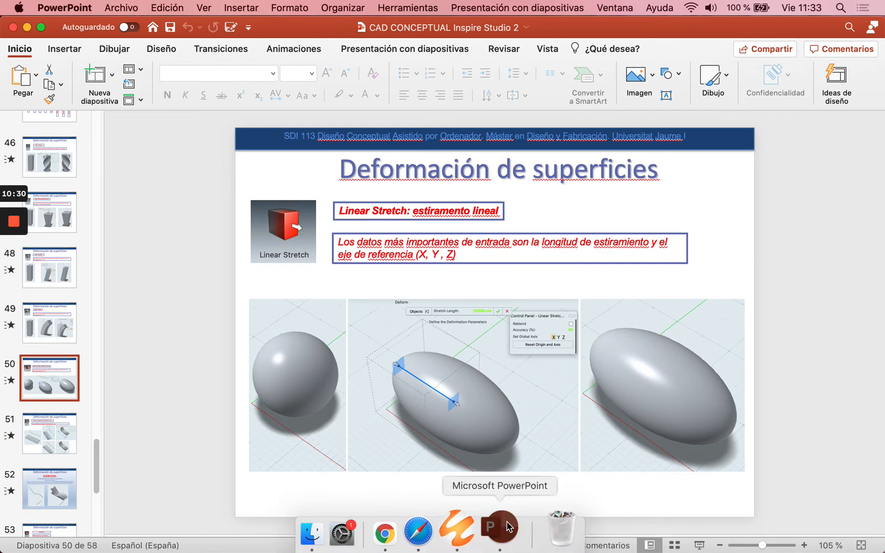
{"action": "right_click", "coordinate": [510, 523]}
{"action": "left_click", "coordinate": [456, 536]}
{"action": "left_click", "coordinate": [478, 527]}
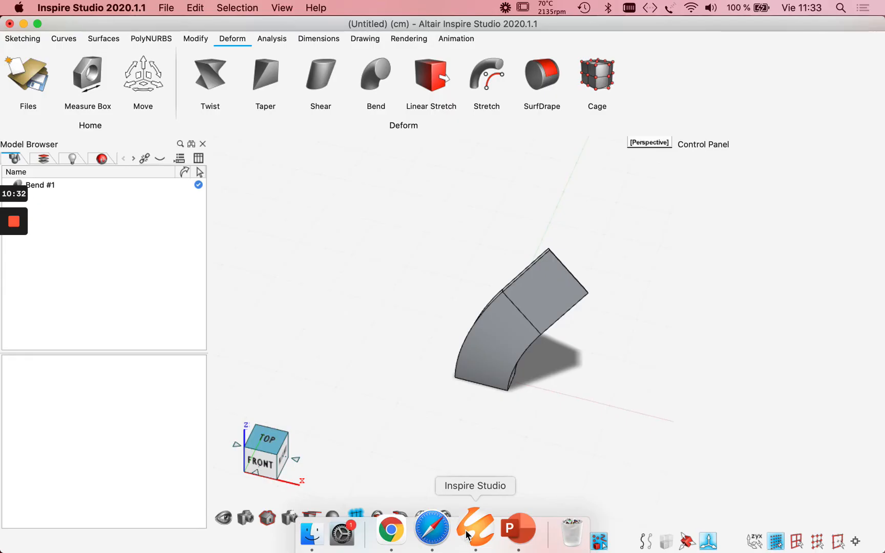
Delete the bend from the block and delete the remaining source cube
{"action": "left_click", "coordinate": [499, 319]}
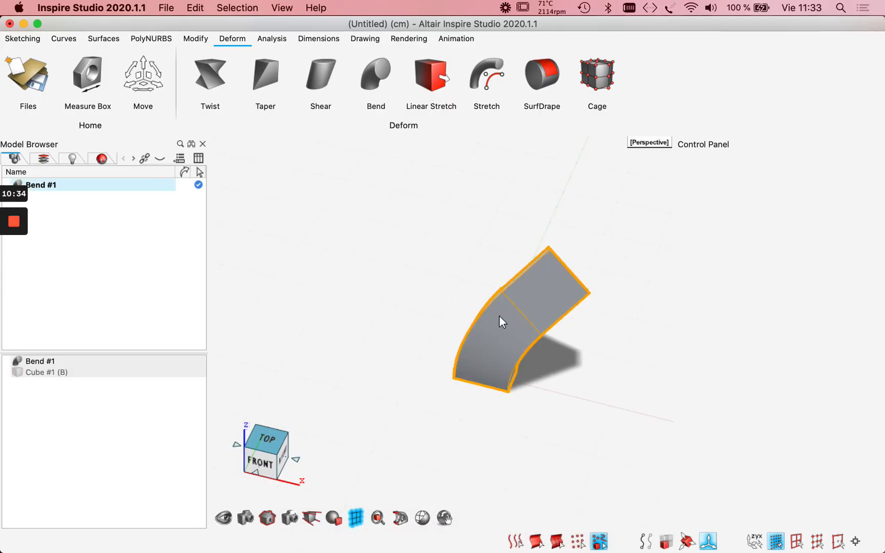
{"action": "key", "text": "Delete"}
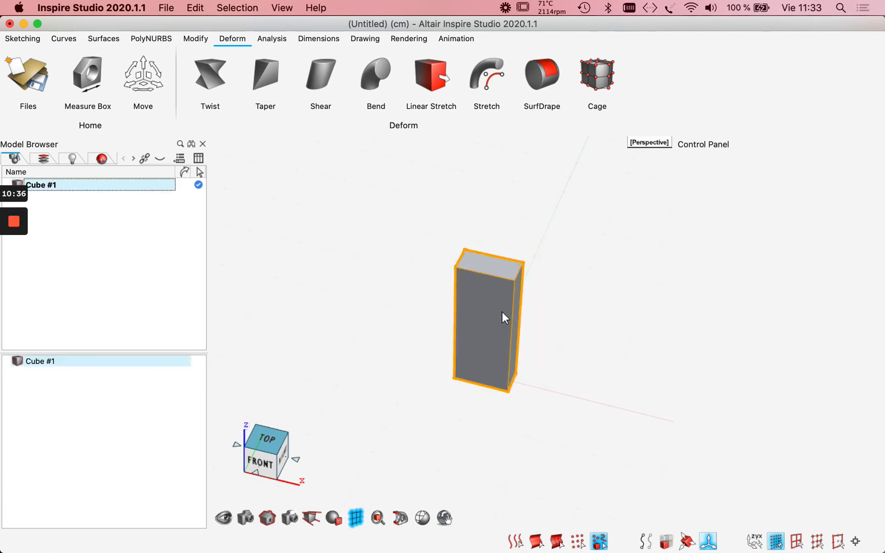
{"action": "key", "text": "Delete"}
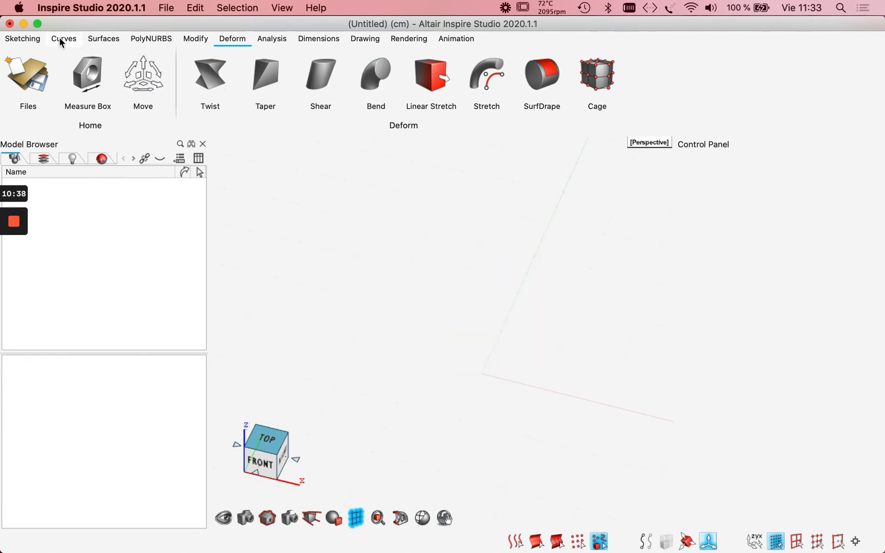
Create a primitive sphere about 21.1 cm in diameter near the origin
{"action": "left_click", "coordinate": [103, 39]}
{"action": "left_click", "coordinate": [321, 76]}
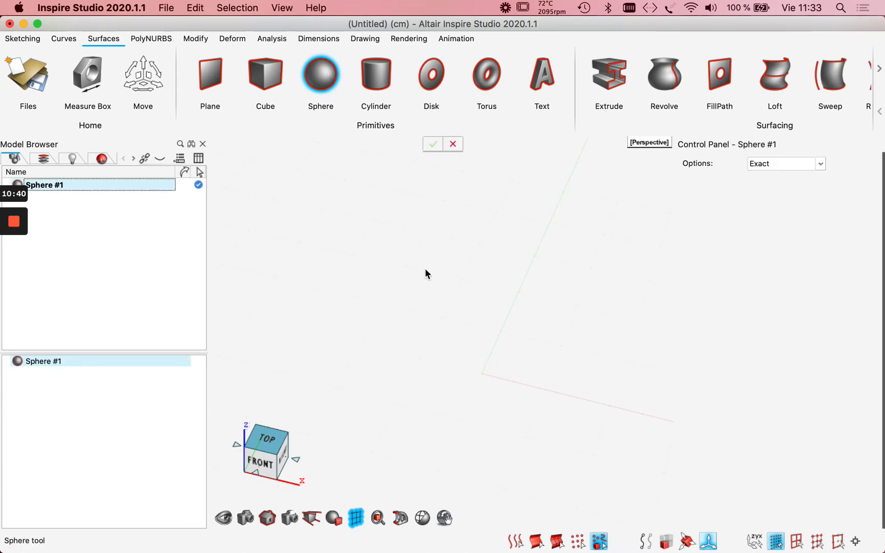
{"action": "left_click_drag", "start_coordinate": [479, 327], "coordinate": [511, 364]}
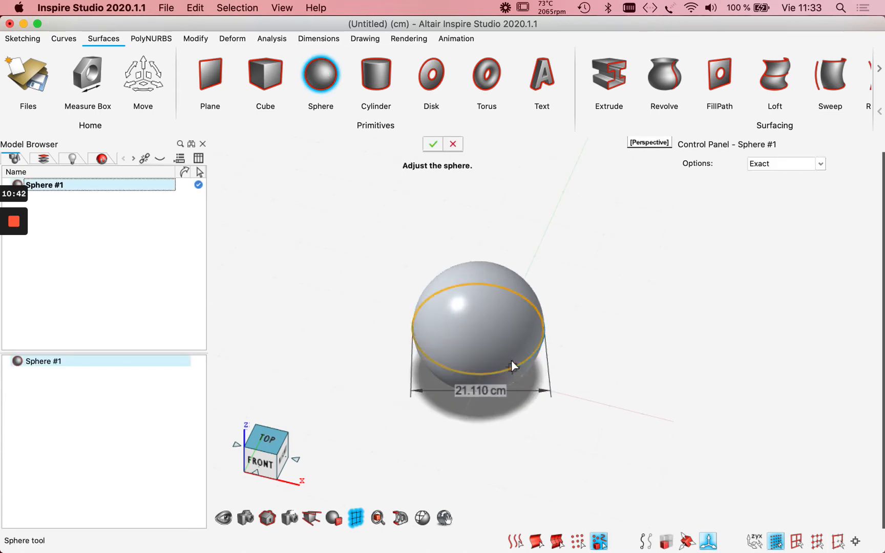
{"action": "left_click", "coordinate": [433, 144]}
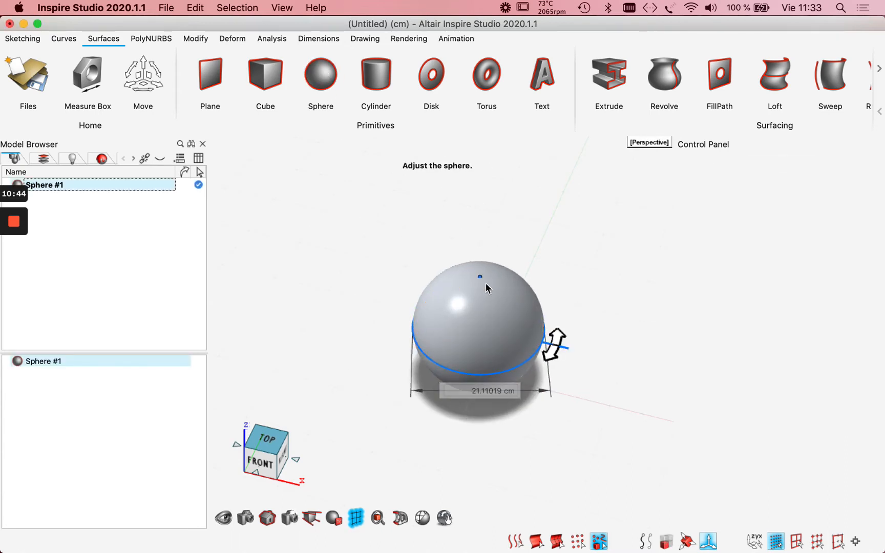
Apply a Linear Stretch to the sphere along the X axis with a stretch length of 34 cm
{"action": "left_click", "coordinate": [190, 39]}
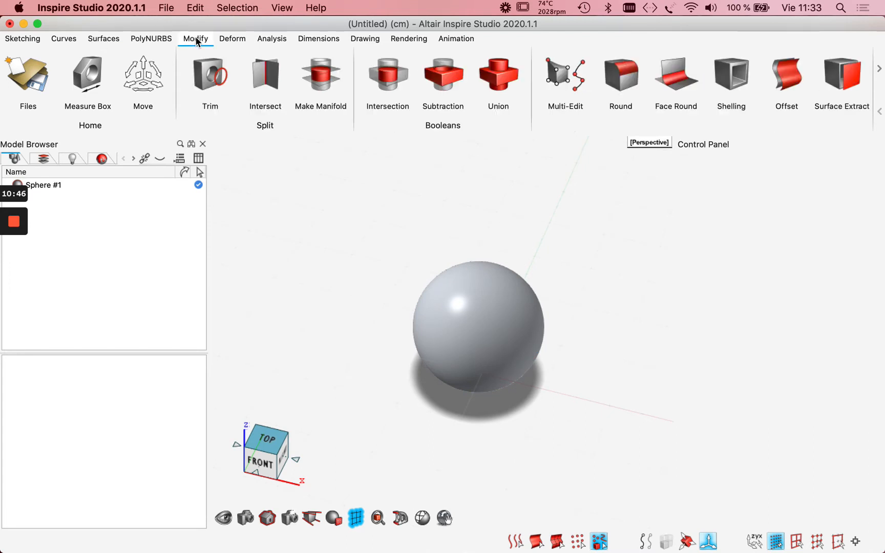
{"action": "left_click", "coordinate": [232, 38]}
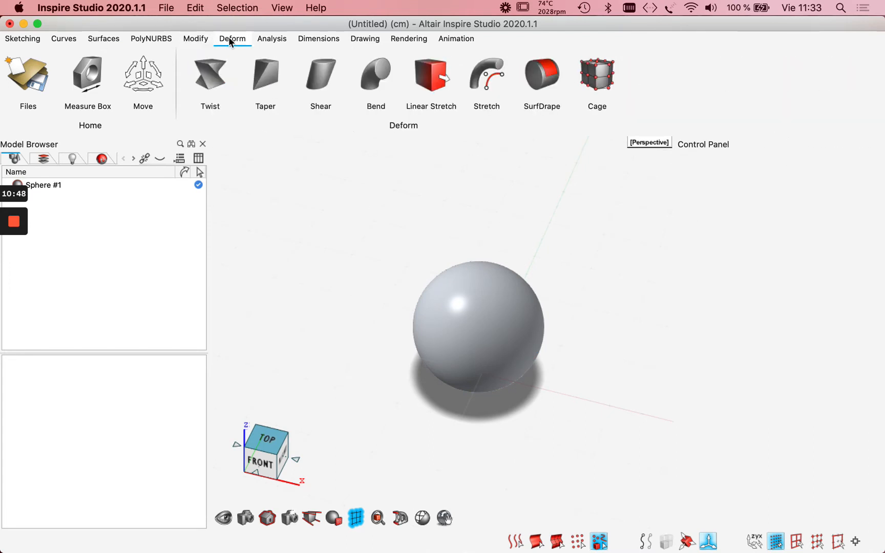
{"action": "left_click", "coordinate": [430, 77]}
{"action": "left_click", "coordinate": [472, 311]}
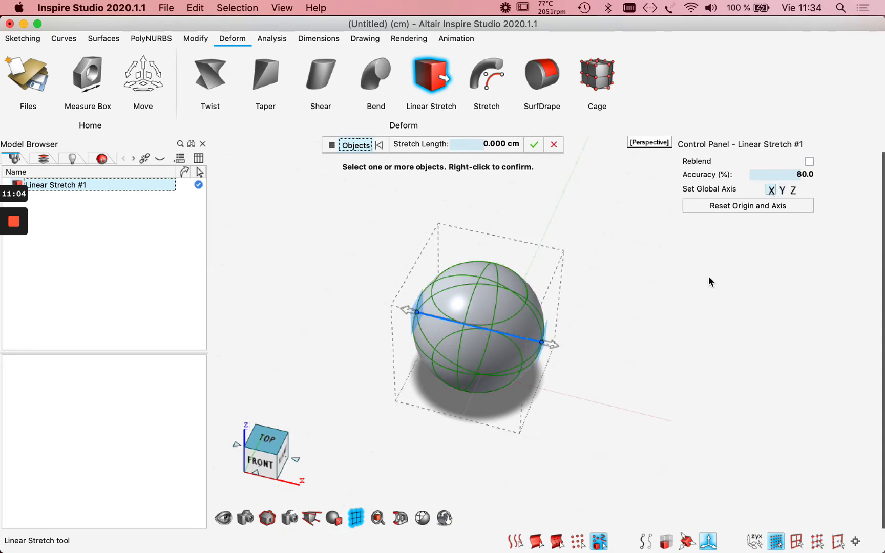
{"action": "left_click", "coordinate": [479, 145]}
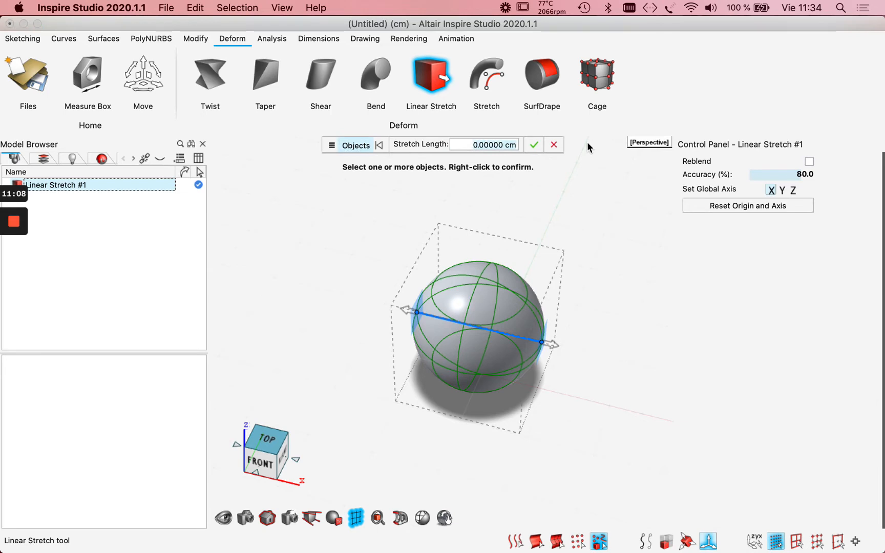
{"action": "key", "text": "BackSpace"}
{"action": "type", "text": "34"}
{"action": "key", "text": "Return"}
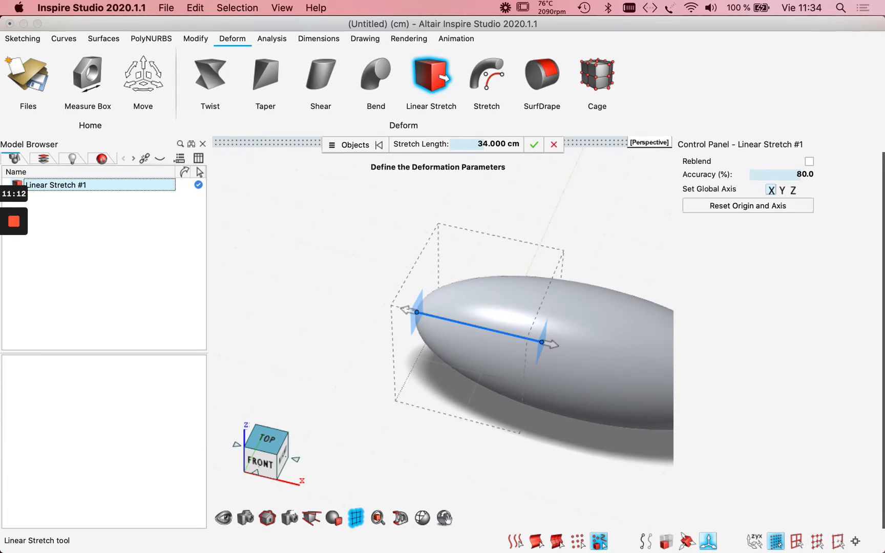
Move the far stretch limit outward beyond the sphere's original bounds and the near limit inward, and readjust the far limit along the axis
{"action": "scroll", "coordinate": [570, 304], "scroll_direction": "down", "scroll_amount": 3}
{"action": "right_click_drag", "start_coordinate": [550, 241], "coordinate": [399, 242]}
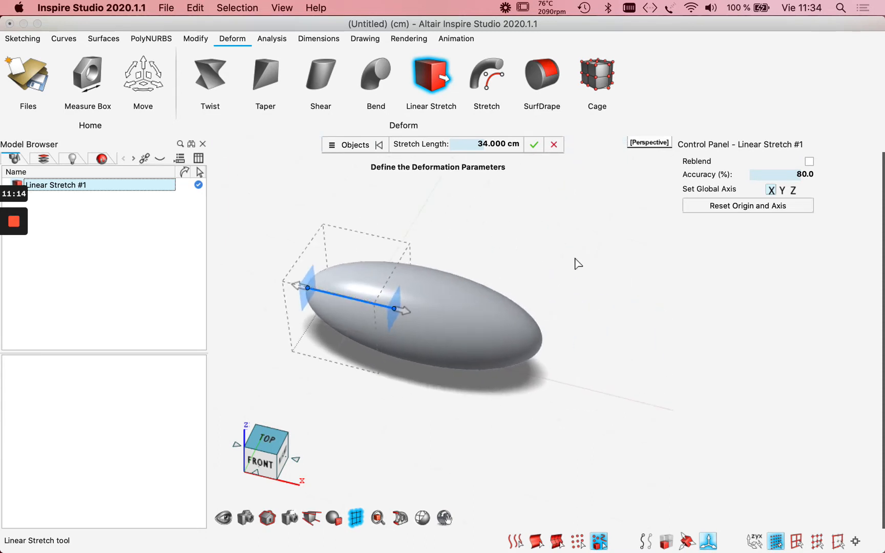
{"action": "left_click", "coordinate": [378, 518]}
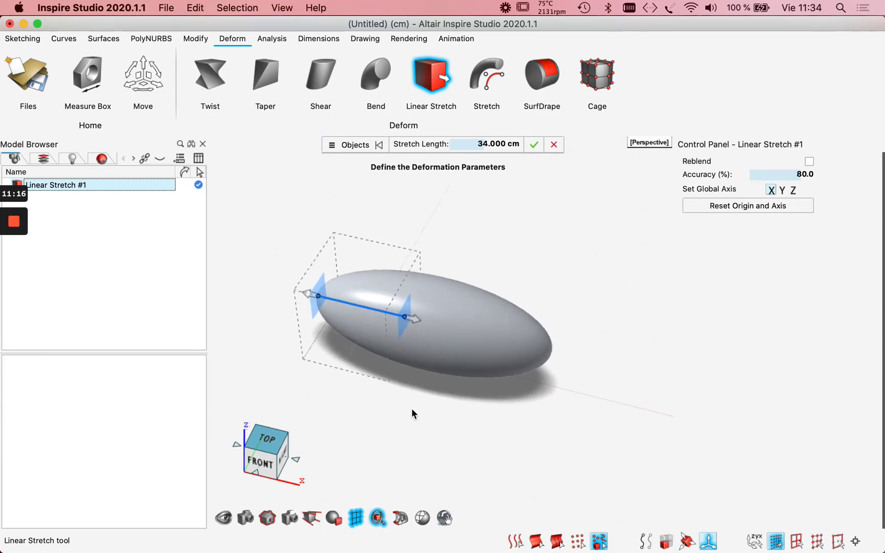
{"action": "left_click_drag", "start_coordinate": [423, 333], "coordinate": [487, 352]}
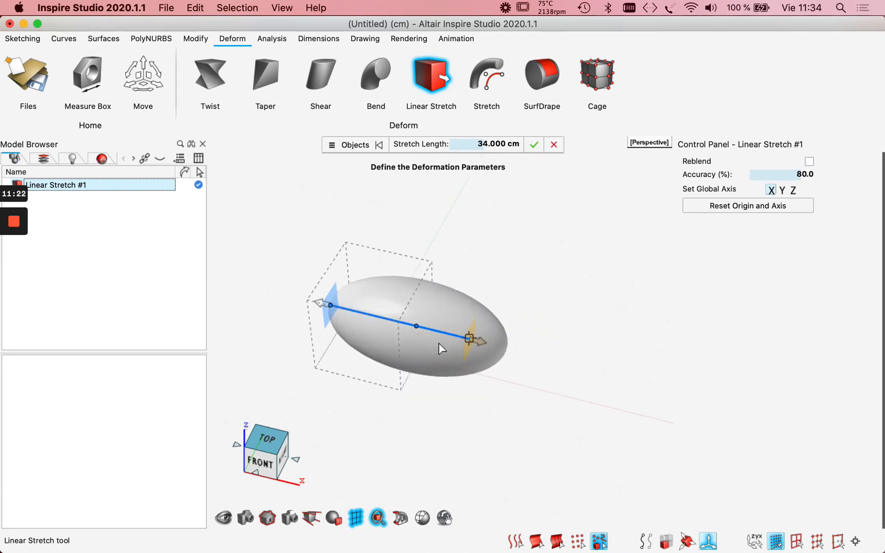
{"action": "left_click_drag", "start_coordinate": [318, 306], "coordinate": [361, 316]}
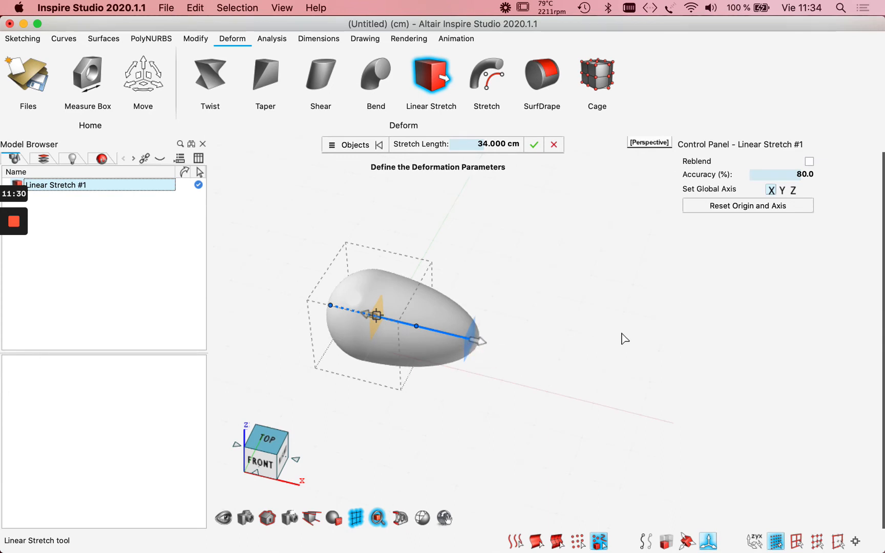
{"action": "left_click_drag", "start_coordinate": [478, 341], "coordinate": [459, 337]}
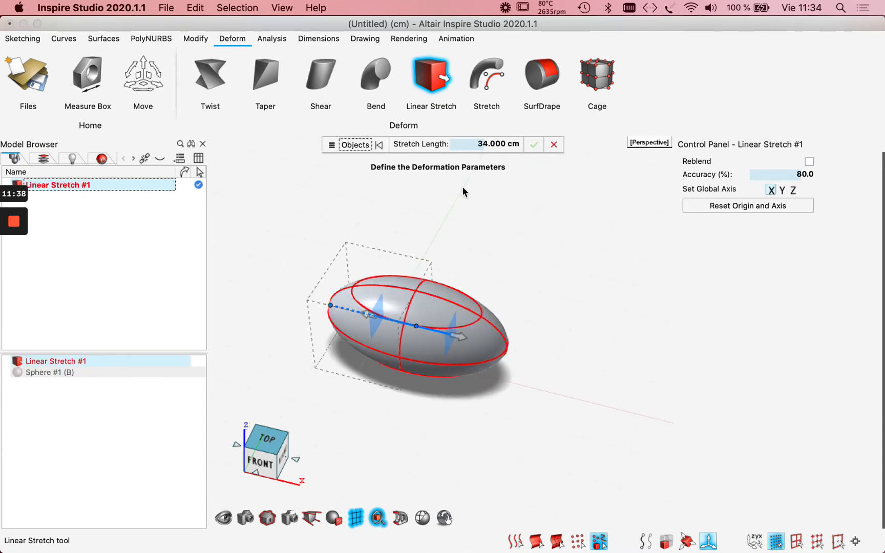
{"action": "left_click", "coordinate": [464, 339]}
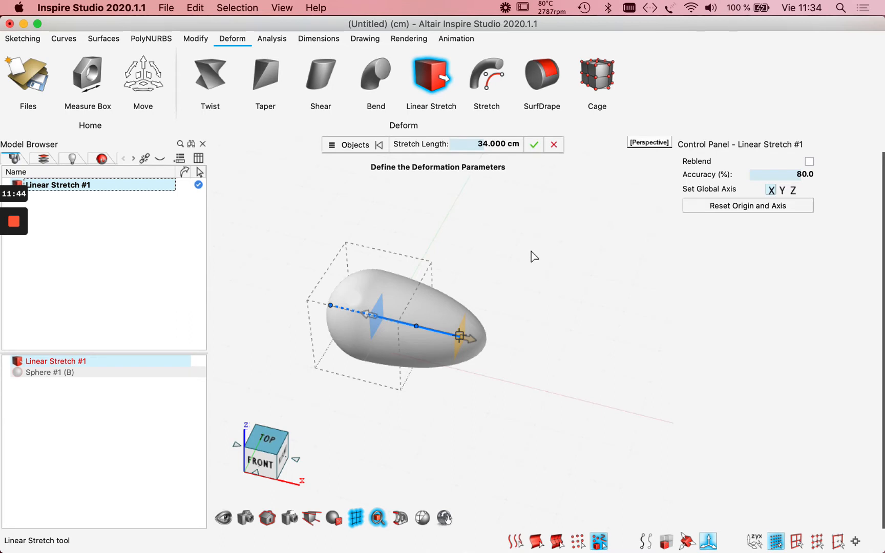
Cancel the Linear Stretch and select the original sphere
{"action": "left_click", "coordinate": [552, 145]}
{"action": "left_click", "coordinate": [380, 313]}
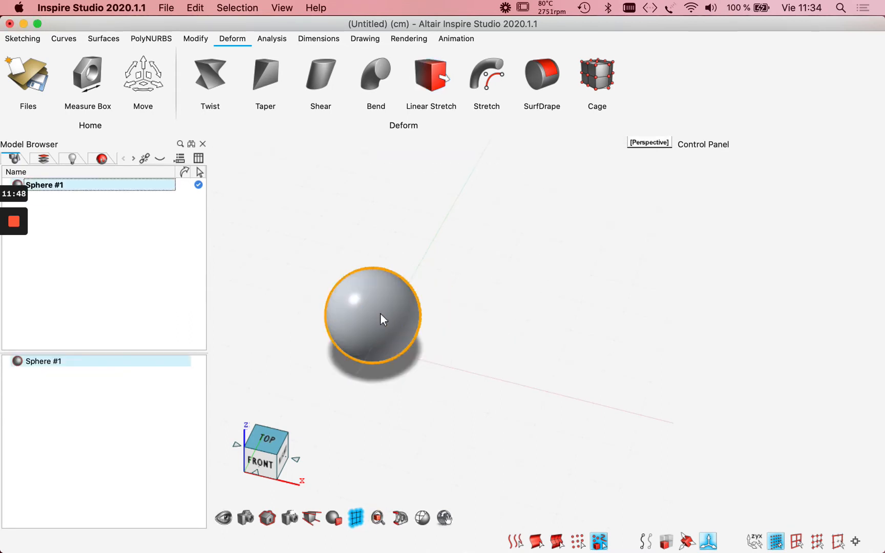
{"action": "middle_click_drag", "start_coordinate": [512, 354], "coordinate": [498, 332]}
{"action": "middle_click_drag", "start_coordinate": [533, 254], "coordinate": [534, 274]}
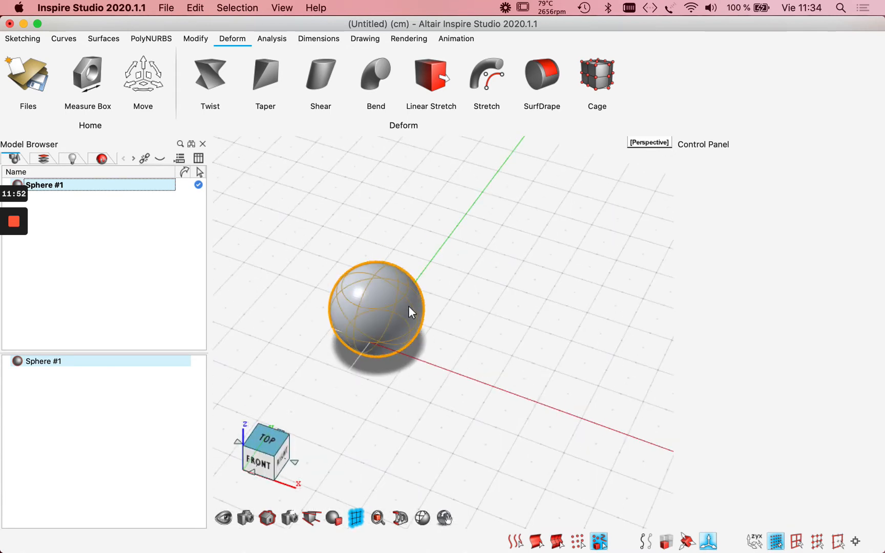
{"action": "scroll", "coordinate": [405, 306], "scroll_direction": "up", "scroll_amount": 4}
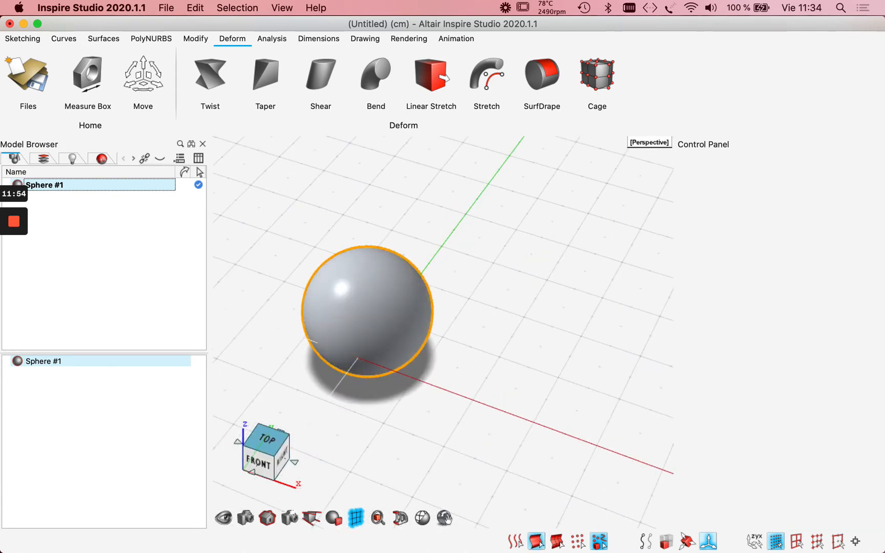
Switch to PowerPoint and open slide 51 about the Stretch tool
{"action": "mouse_move", "coordinate": [489, 541]}
{"action": "left_click", "coordinate": [494, 540]}
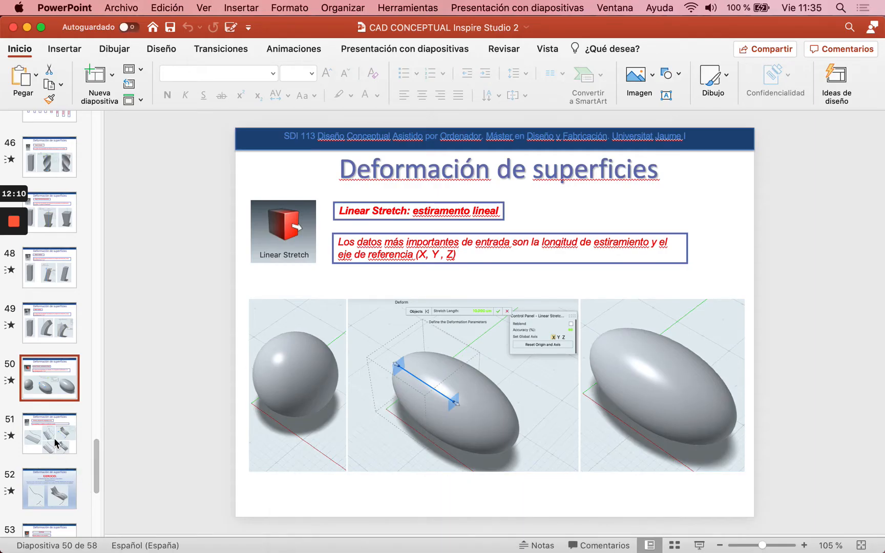
{"action": "left_click", "coordinate": [55, 442]}
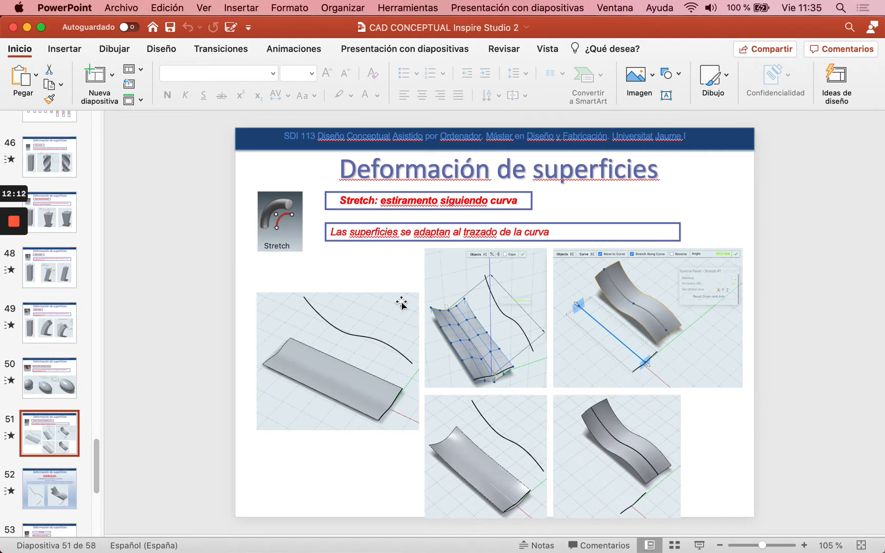